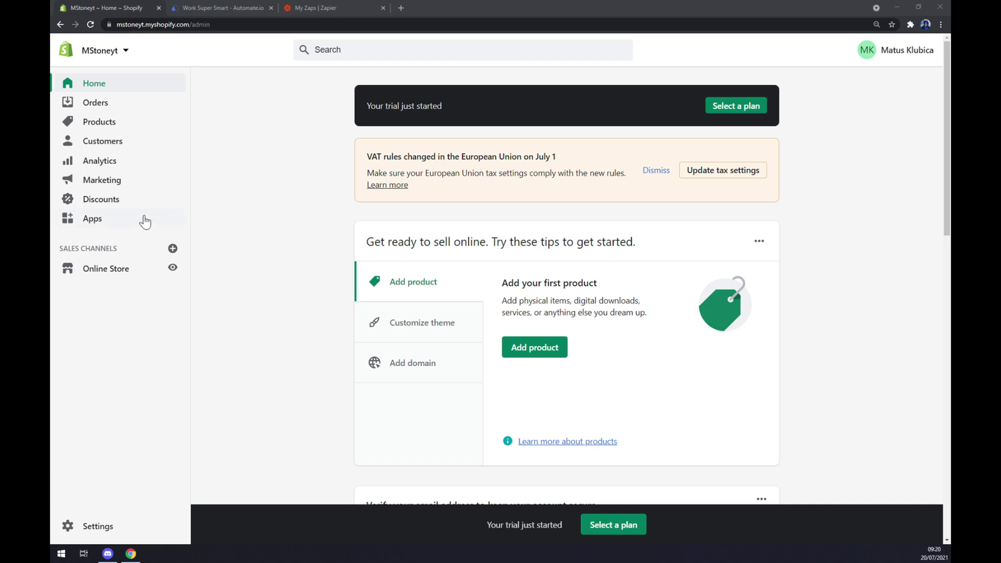
# Open the Shopify store's Apps page from the admin sidebar
pyautogui.click(116, 222)
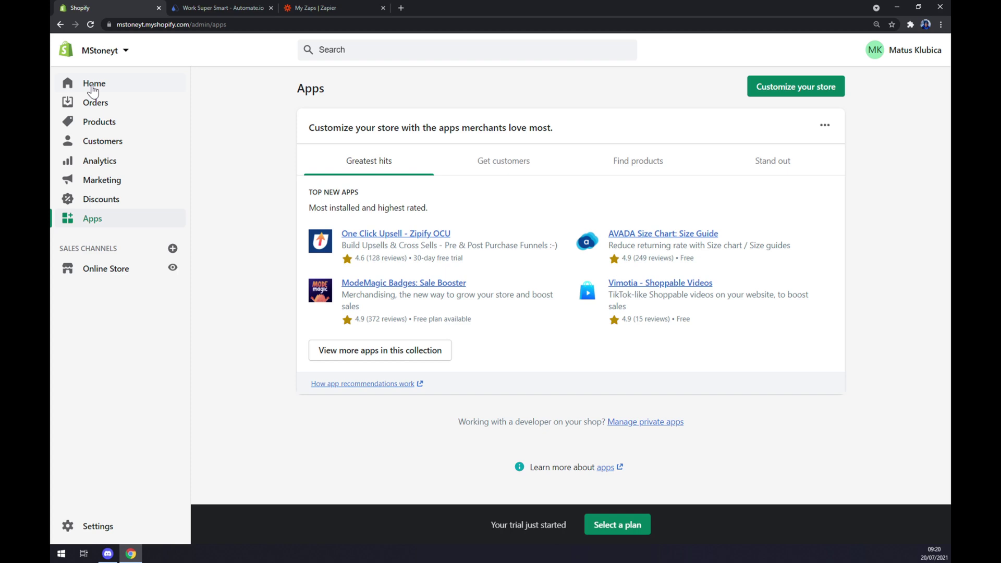
# Switch to automate.io and open the full App Integrations list under See All Categories
pyautogui.click(93, 91)
pyautogui.click(237, 6)
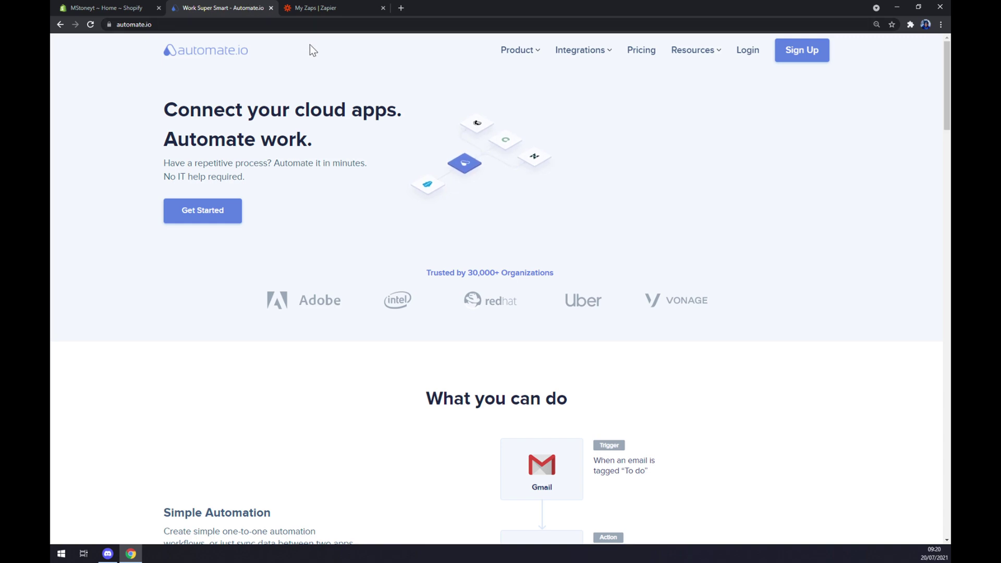
pyautogui.moveTo(582, 50)
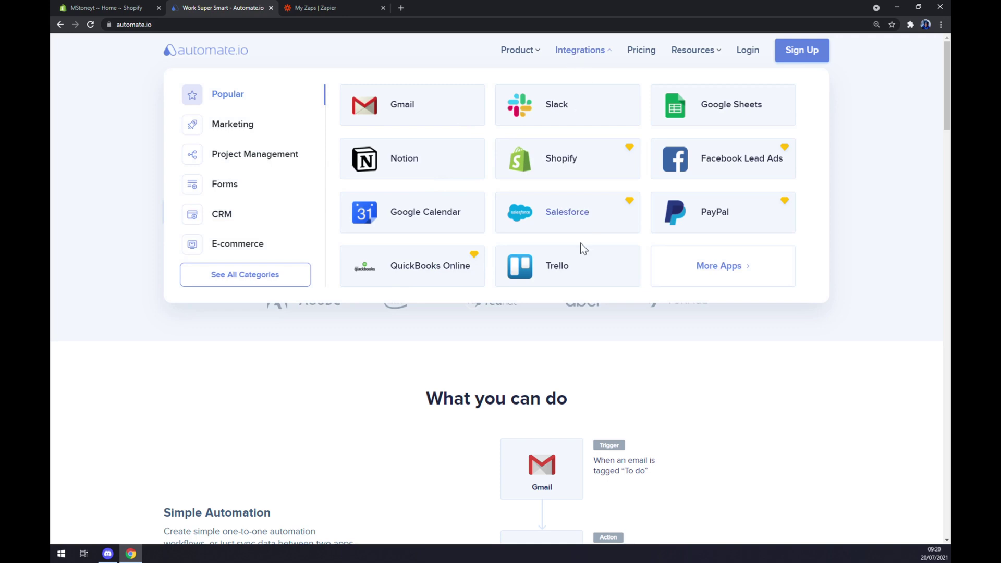
pyautogui.click(242, 275)
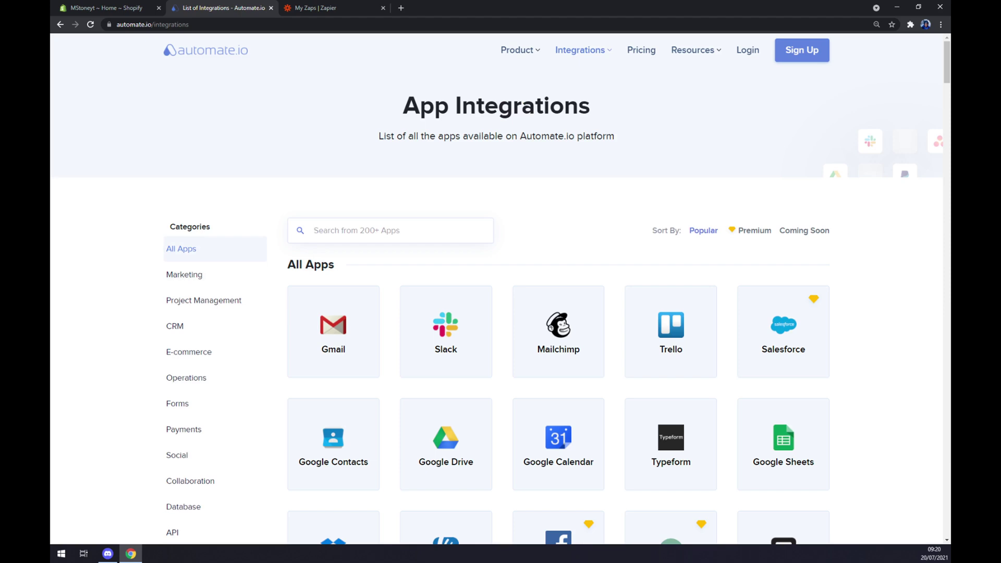
# Search 'shopi' to pick Shopify, then search 'xero' and open the Shopify–Xero integration page
pyautogui.write('shopi')
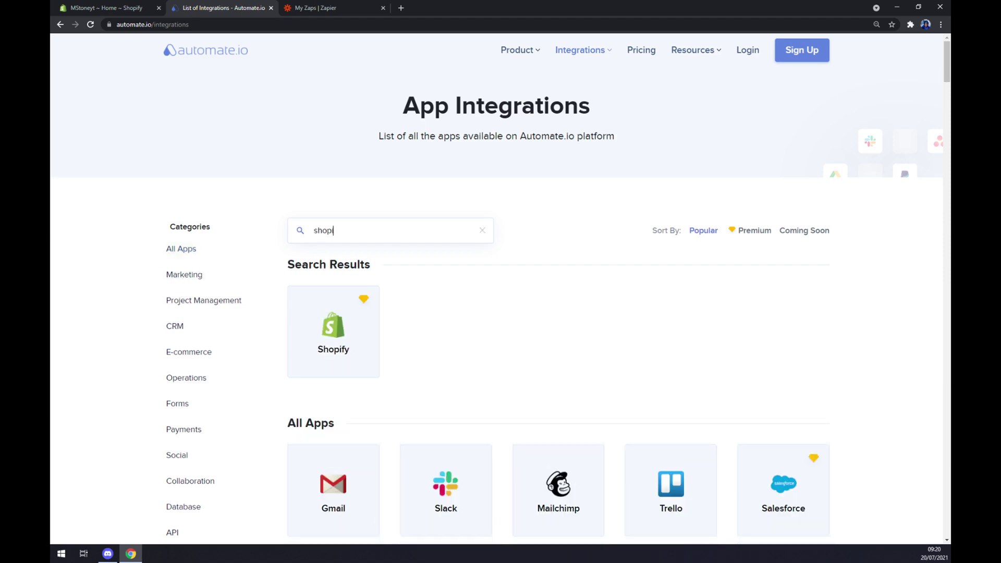
pyautogui.click(355, 308)
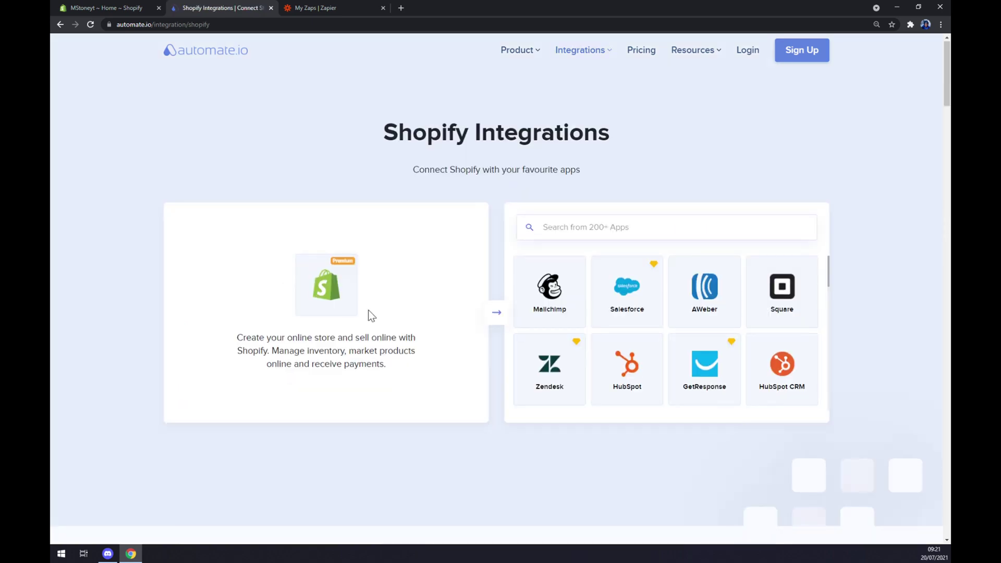
pyautogui.click(548, 228)
pyautogui.write('xero')
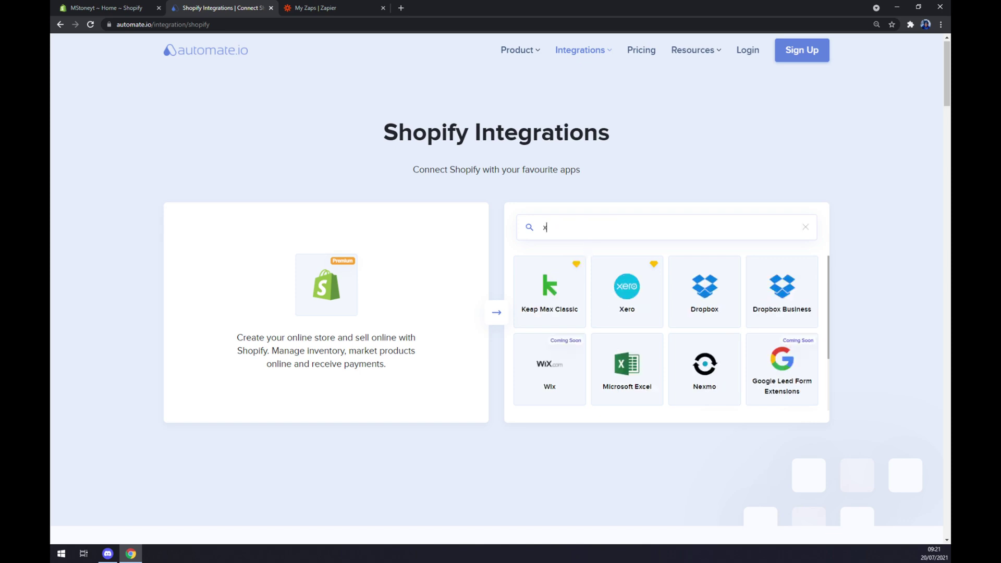
pyautogui.click(552, 282)
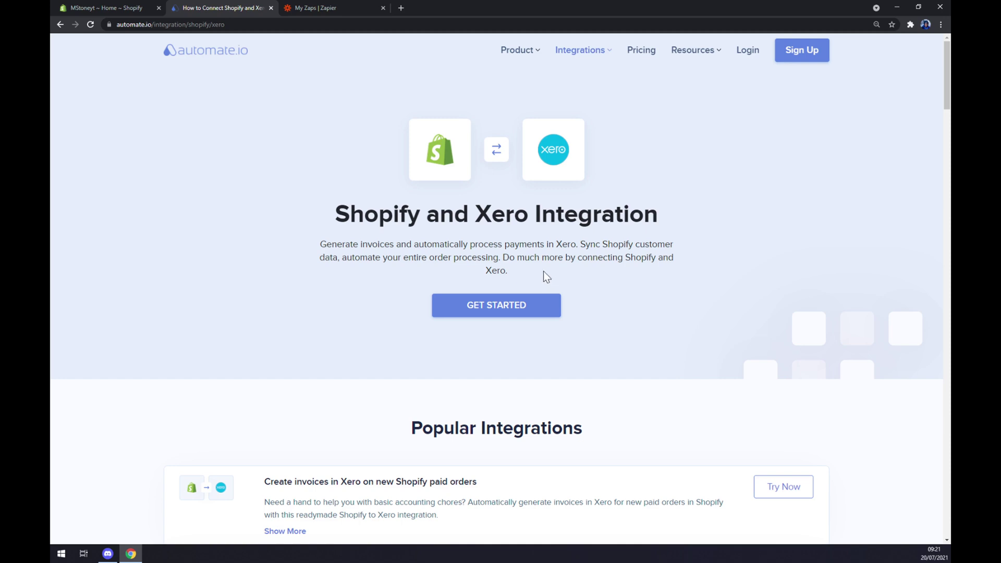
# Scroll down past Popular Integrations to the Create your own Integration builder
pyautogui.scroll(-3, 544, 271)
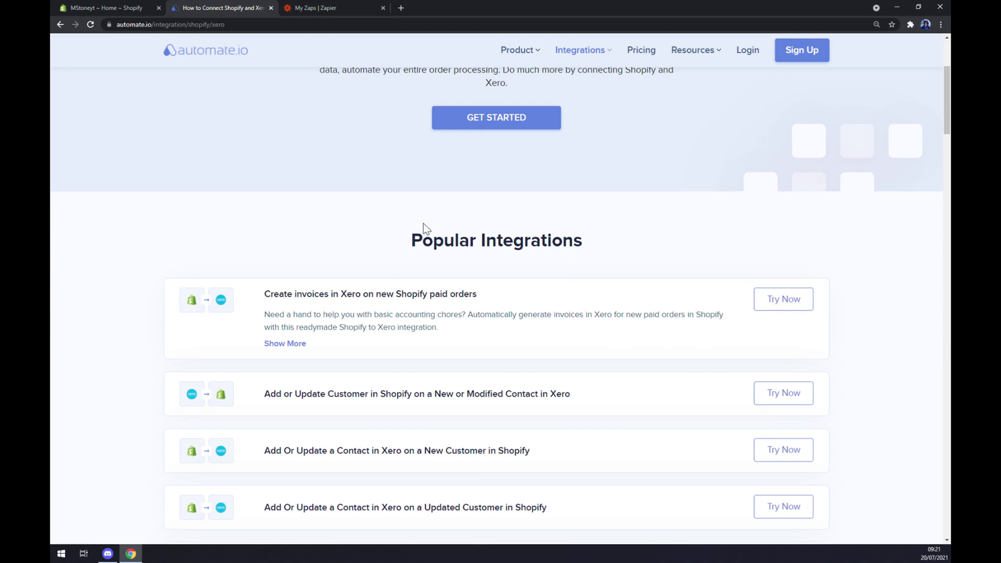
pyautogui.scroll(-2, 399, 226)
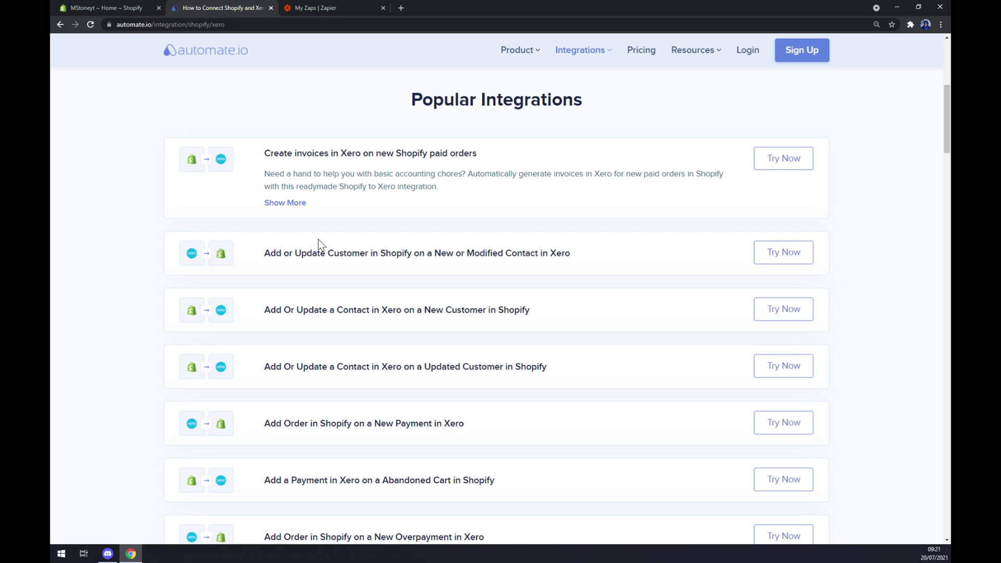
pyautogui.scroll(-5, 318, 239)
pyautogui.scroll(-5, 330, 233)
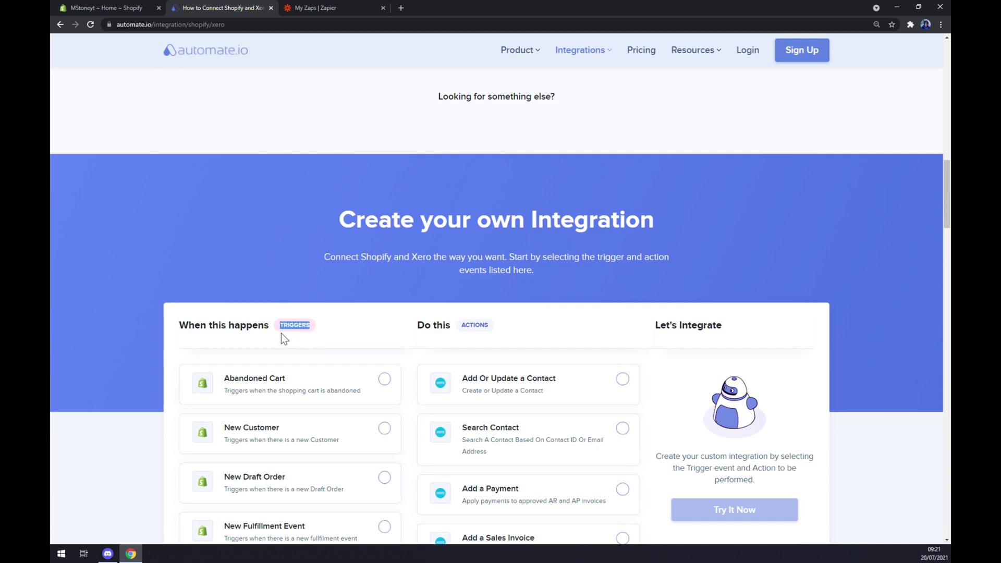
# Choose Abandoned Cart as the Shopify trigger
pyautogui.scroll(-4, 307, 342)
pyautogui.scroll(2, 321, 333)
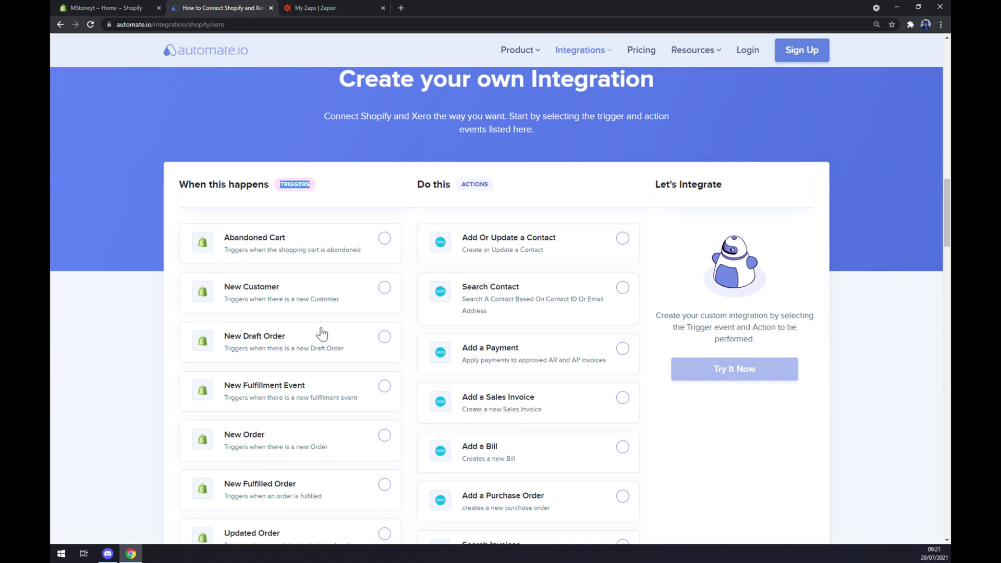
pyautogui.click(336, 254)
# Choose Add Or Update a Contact as the Xero action
pyautogui.scroll(-6, 278, 342)
pyautogui.scroll(-4, 281, 346)
pyautogui.scroll(12, 284, 350)
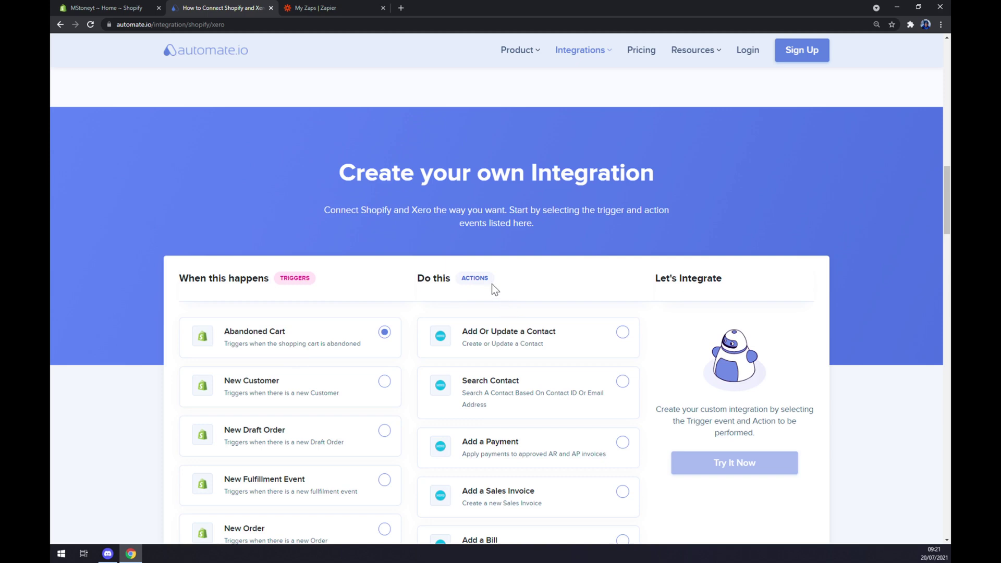
pyautogui.click(500, 343)
pyautogui.scroll(-4, 501, 347)
pyautogui.scroll(3, 604, 273)
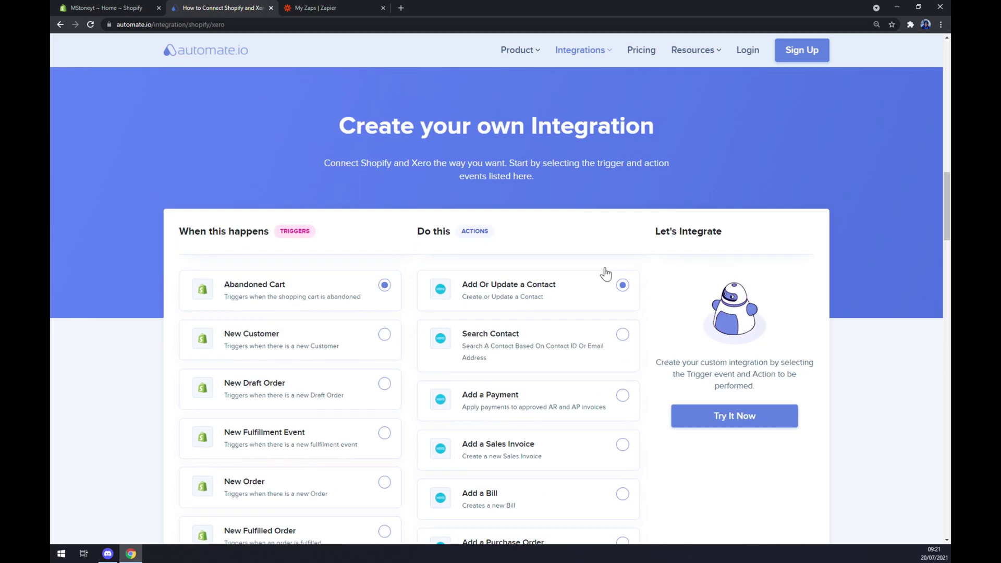
pyautogui.scroll(-1, 454, 342)
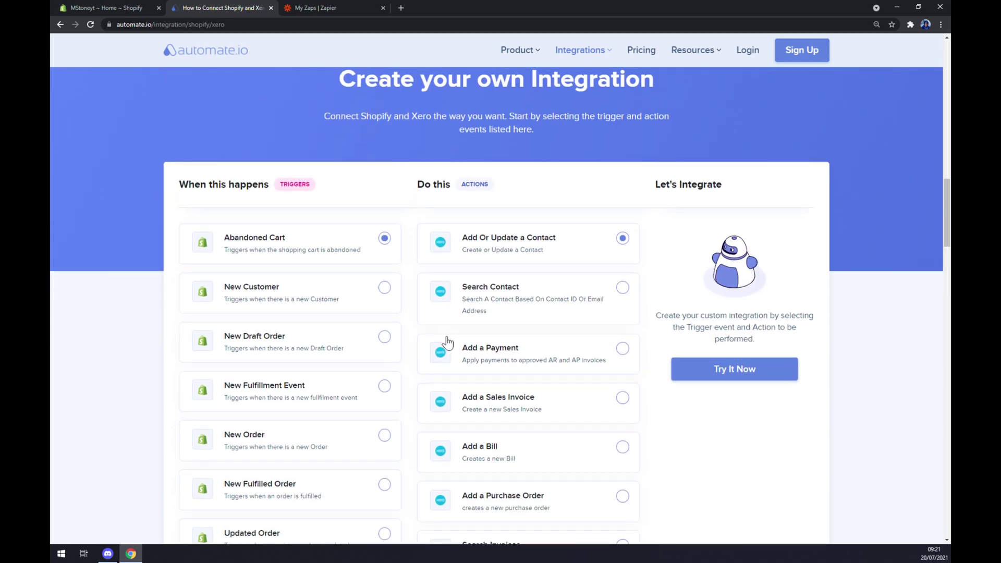
pyautogui.scroll(-2, 521, 365)
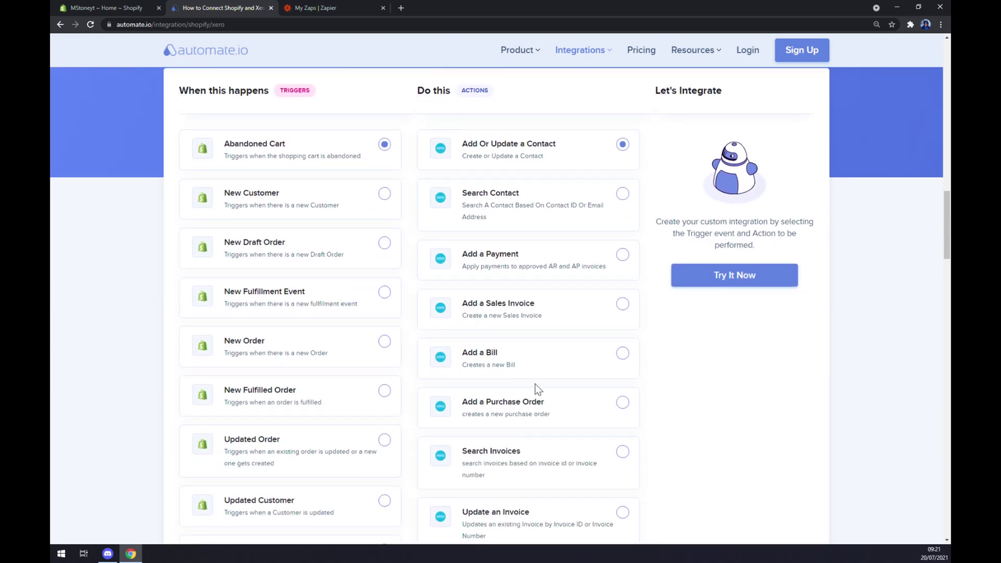
pyautogui.scroll(3, 537, 427)
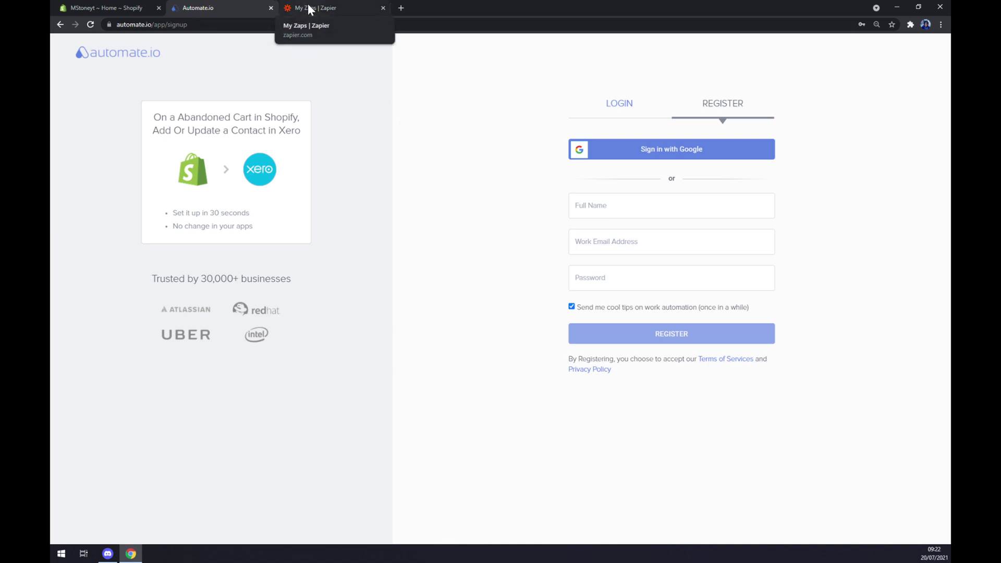
# Switch to the My Zaps | Zapier tab to start a new Zap
pyautogui.click(292, 6)
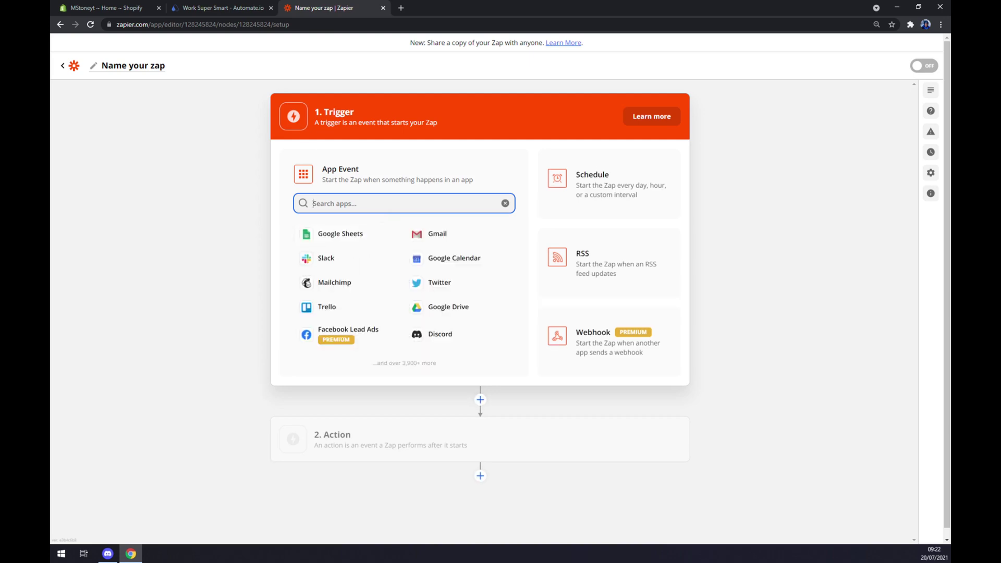
# Make Shopify New Customer the zap trigger, connect the Shopify account, and proceed to testing
pyautogui.write('shopi')
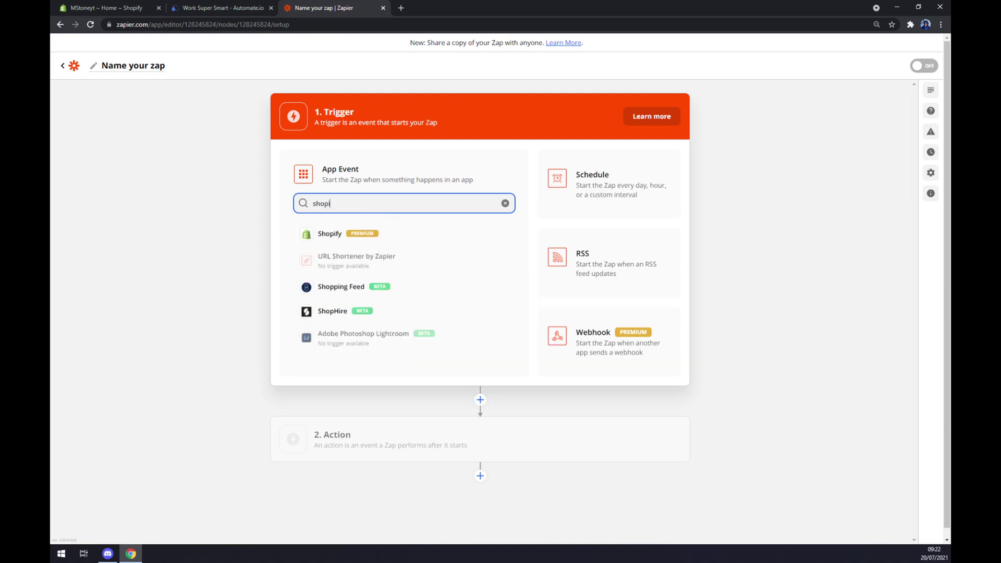
pyautogui.click(340, 241)
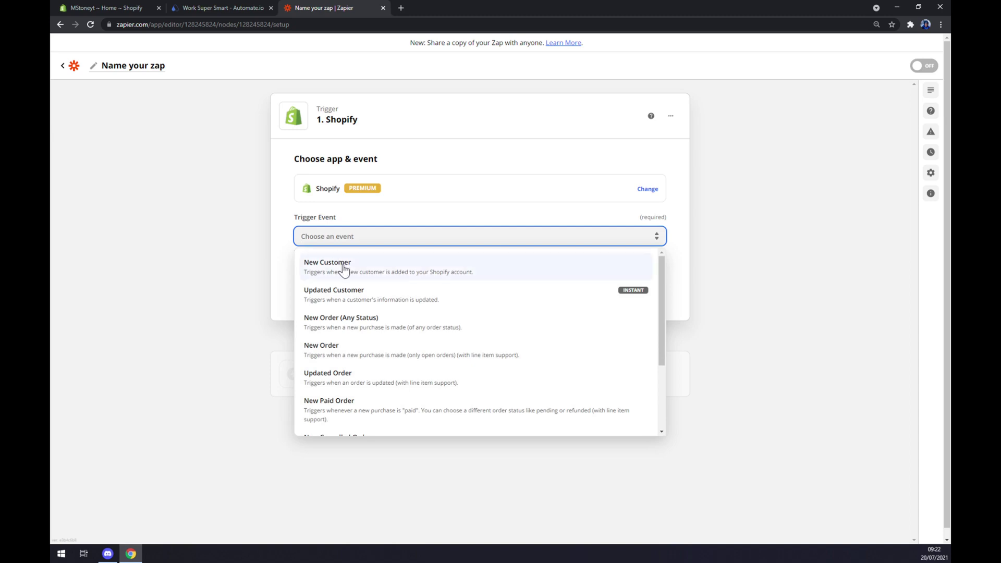
pyautogui.click(343, 269)
pyautogui.click(397, 292)
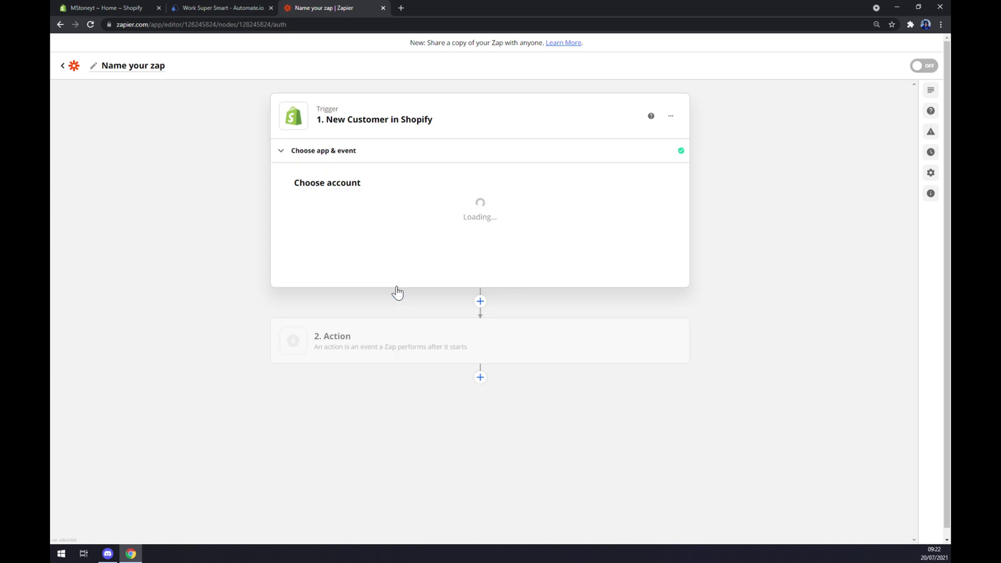
pyautogui.click(376, 229)
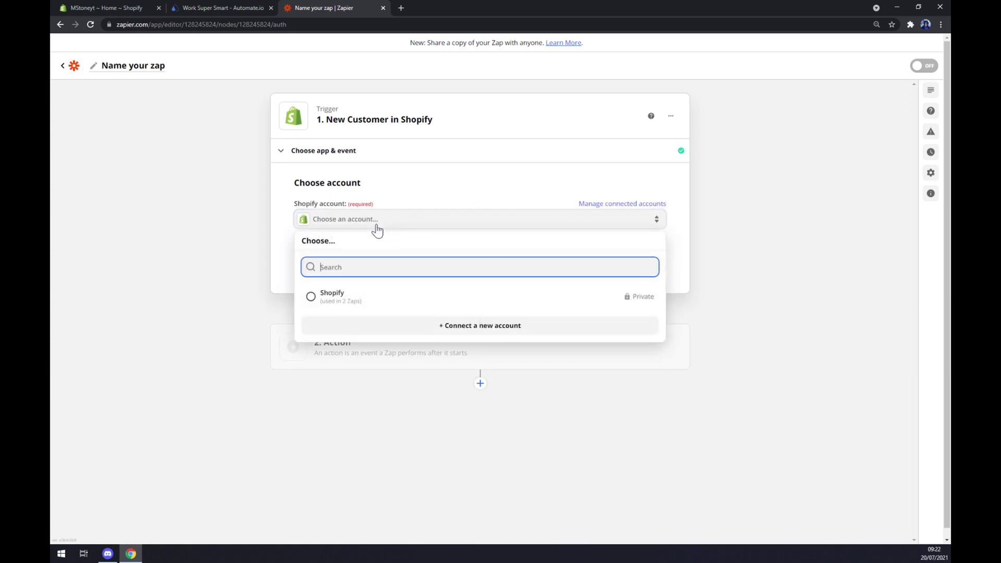
pyautogui.click(355, 304)
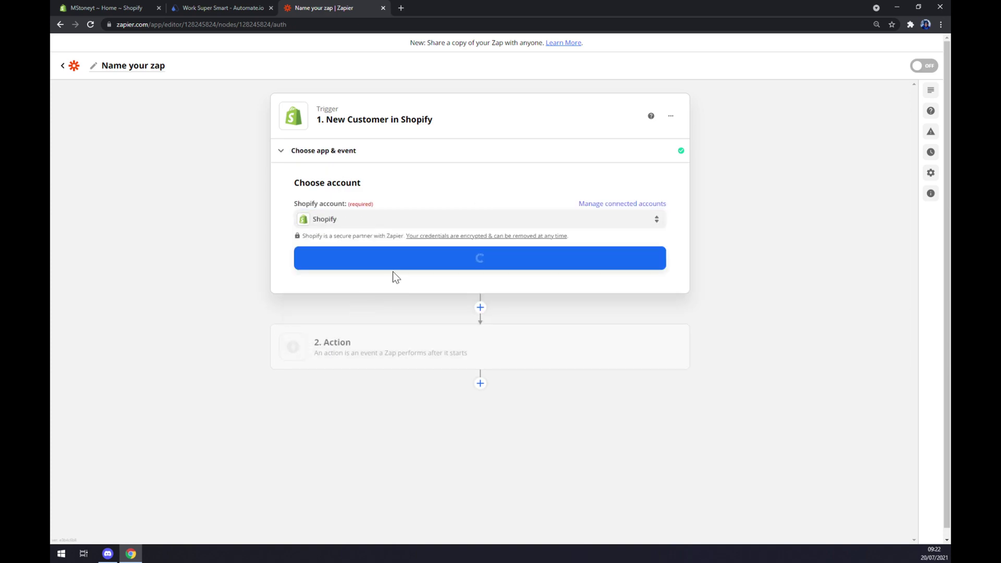
pyautogui.click(397, 270)
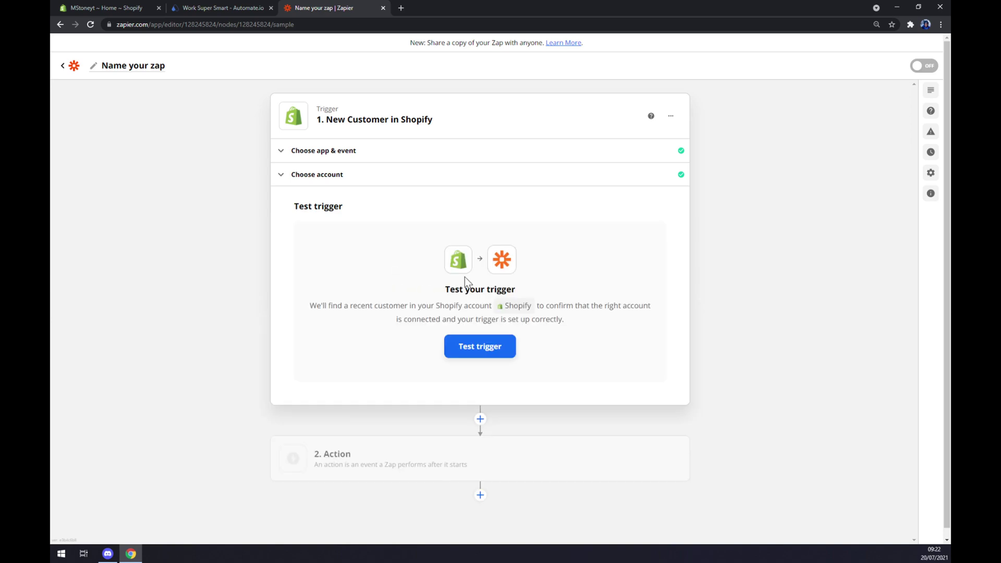
# Add Xero Create/Update Contact as the zap's action step and continue to account selection
pyautogui.click(412, 465)
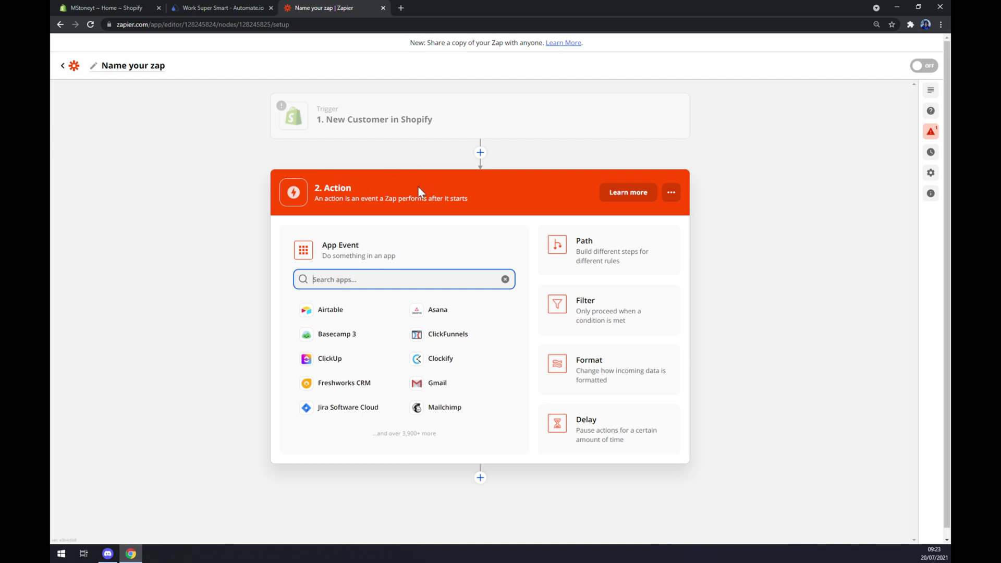
pyautogui.write('xero')
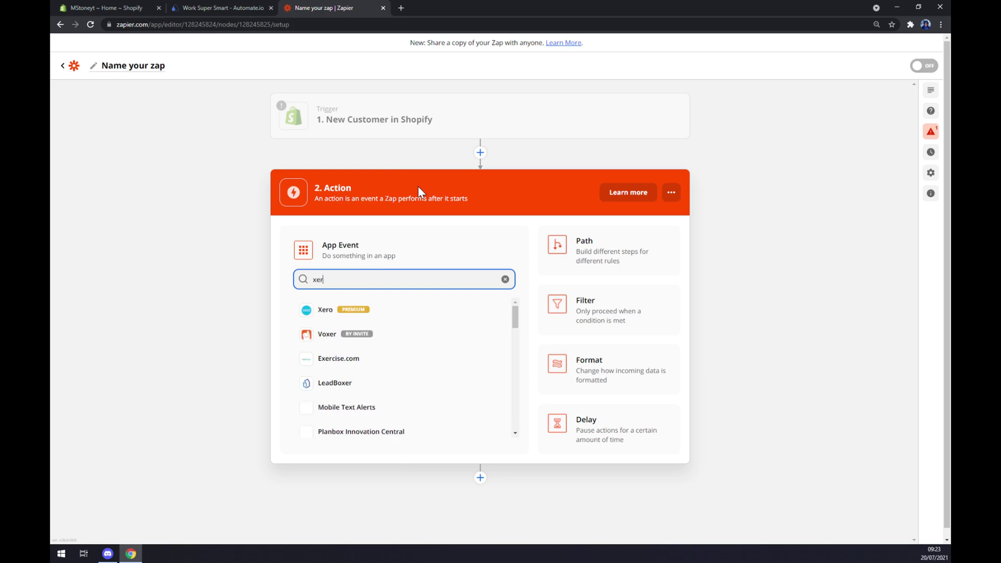
pyautogui.click(341, 307)
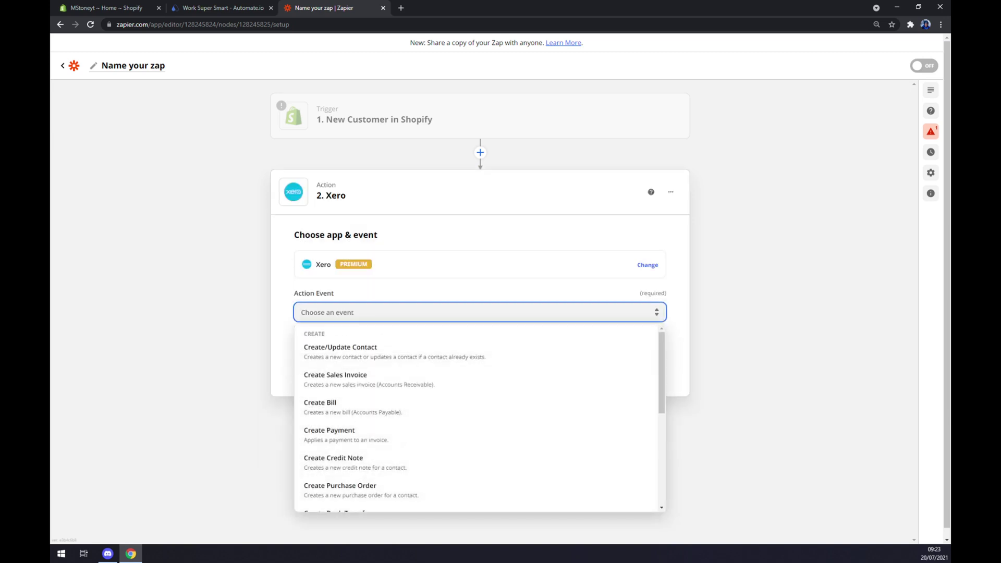
pyautogui.click(364, 359)
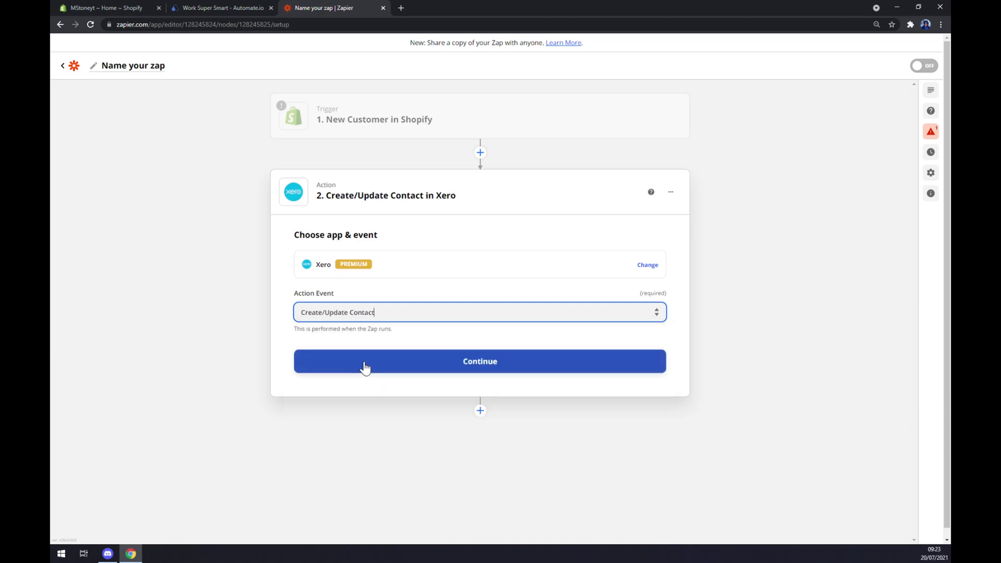
pyautogui.click(364, 366)
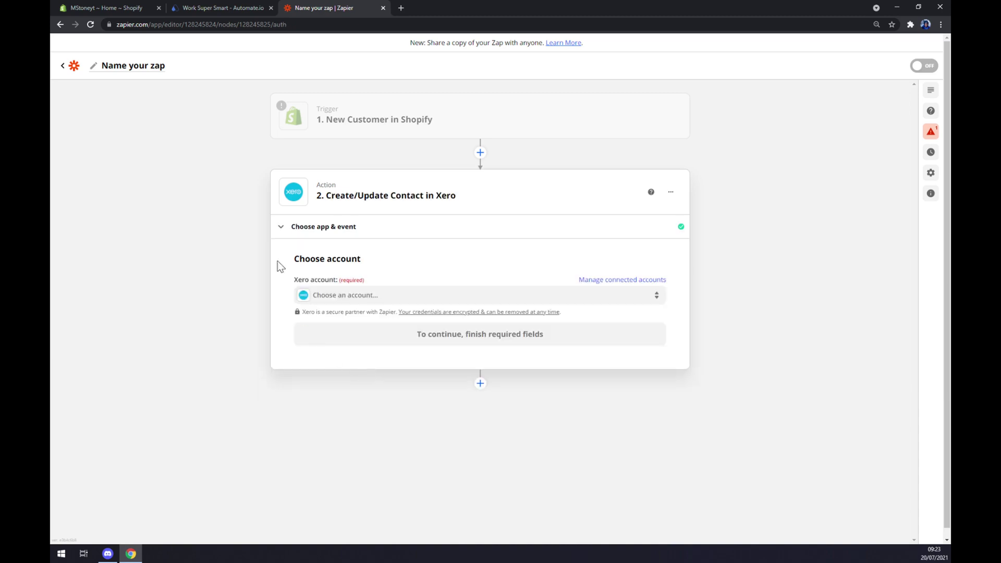